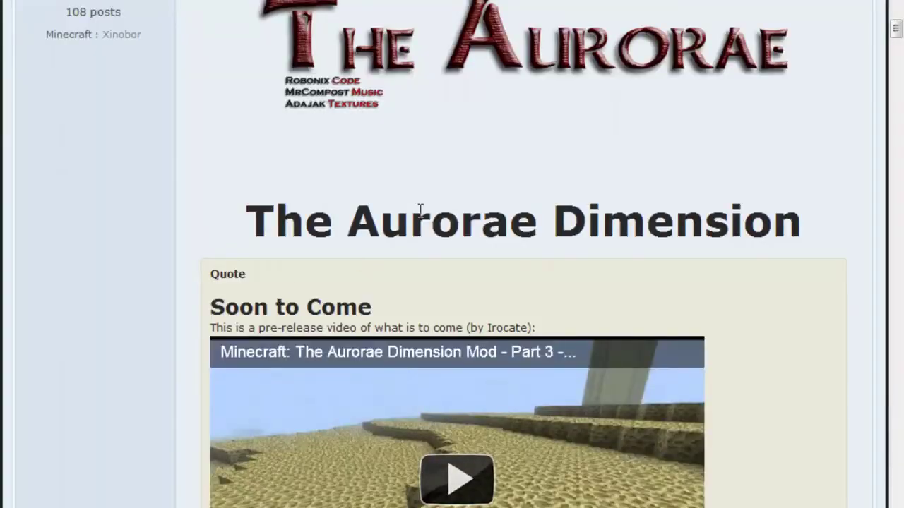
Look over the Aurorae Dimension forum post's introduction and embedded videos, and close the Part 1 video page
scroll(420, 213, up, 2)
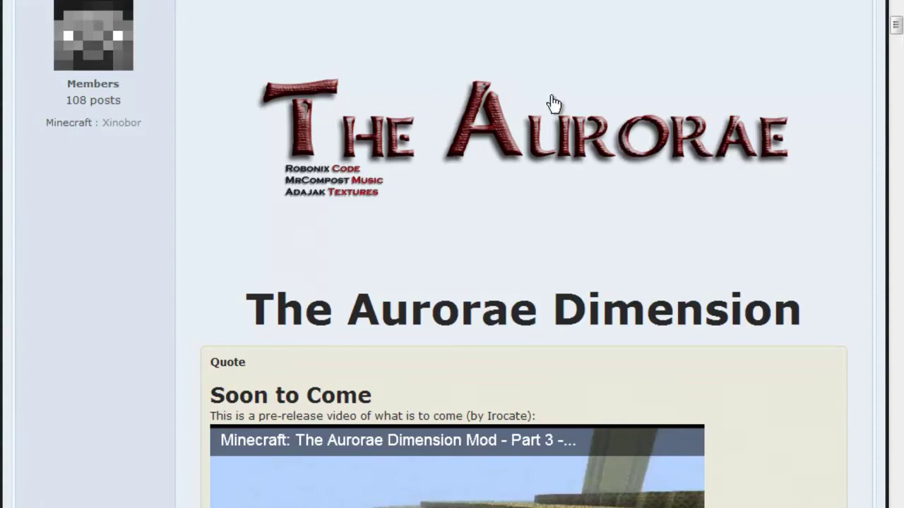
scroll(460, 191, down, 2)
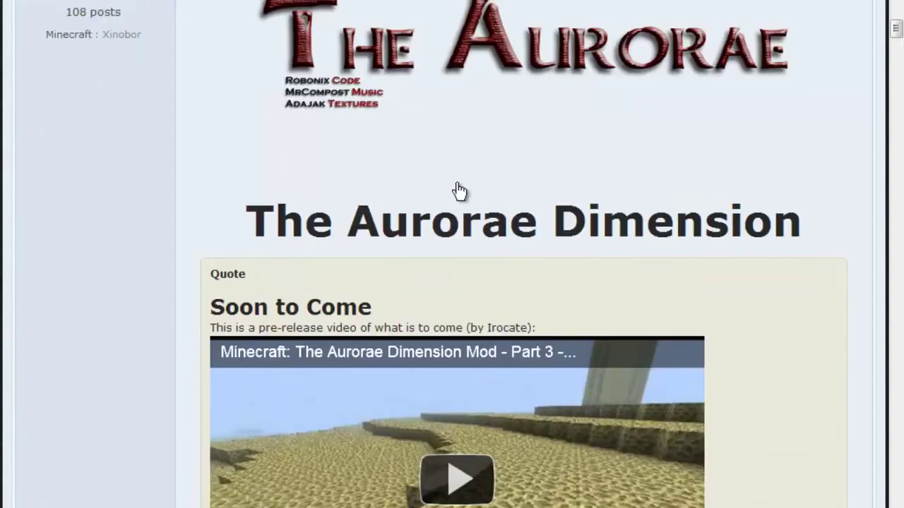
scroll(459, 191, down, 6)
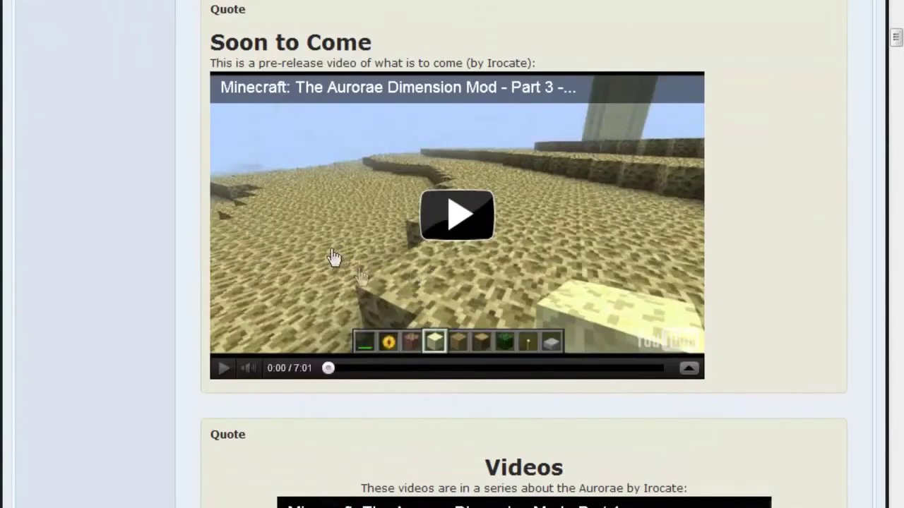
scroll(334, 257, down, 6)
scroll(459, 223, up, 6)
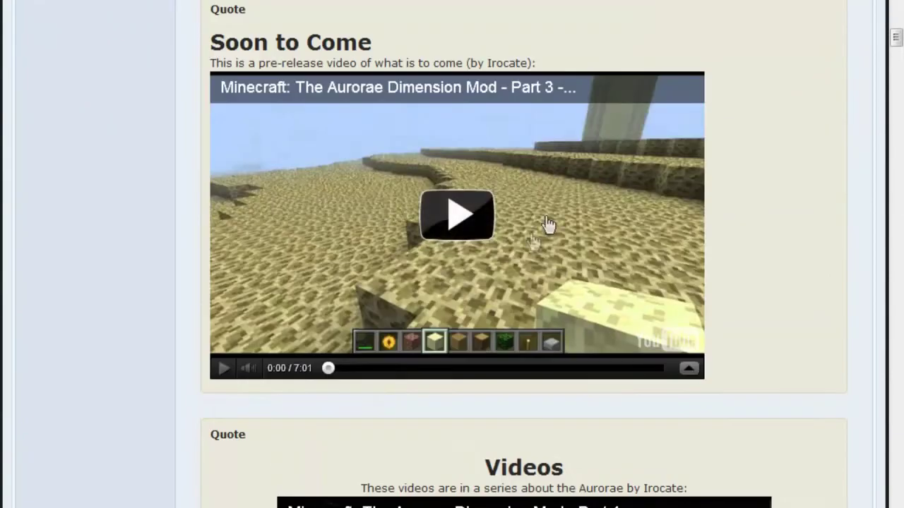
scroll(398, 190, up, 10)
scroll(559, 250, down, 2)
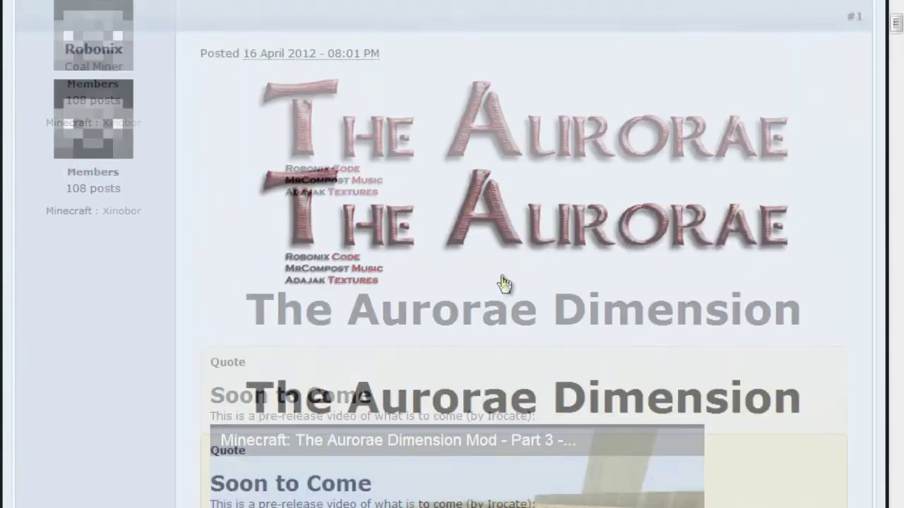
scroll(504, 283, down, 7)
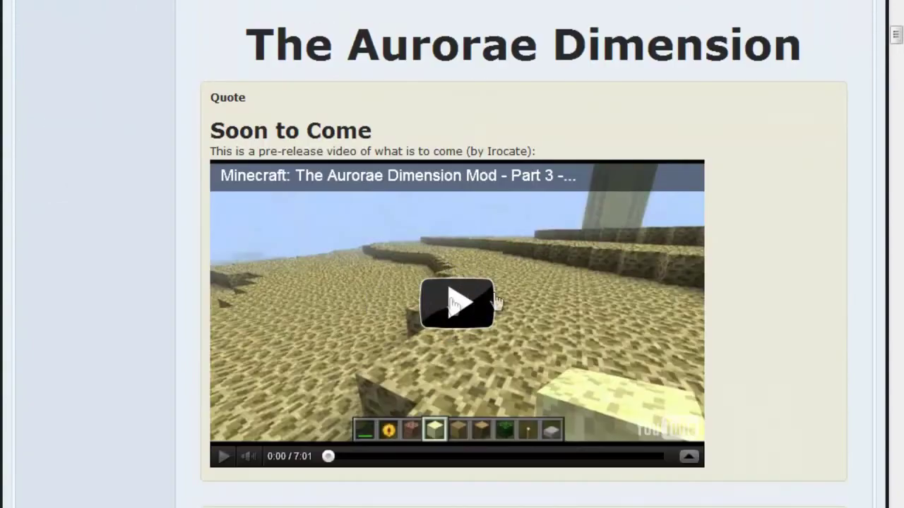
scroll(496, 274, down, 8)
scroll(495, 273, down, 2)
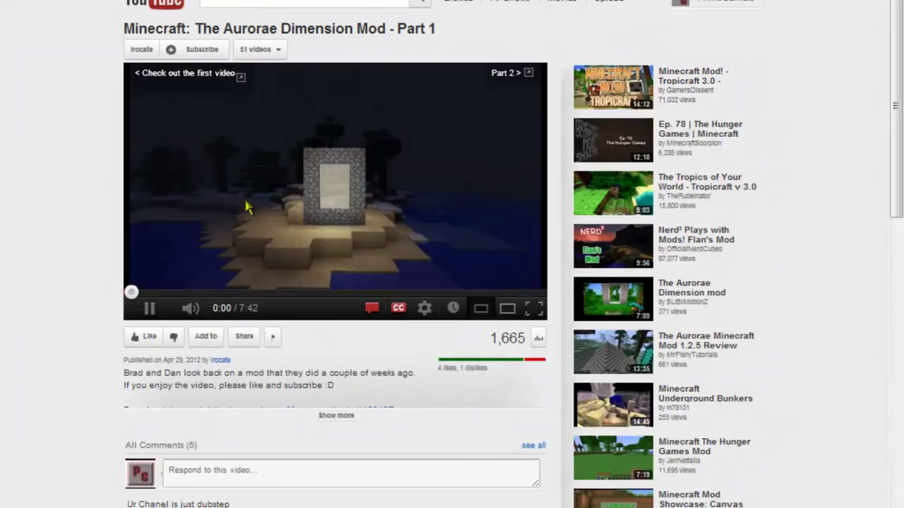
click(326, 183)
key(ctrl+w)
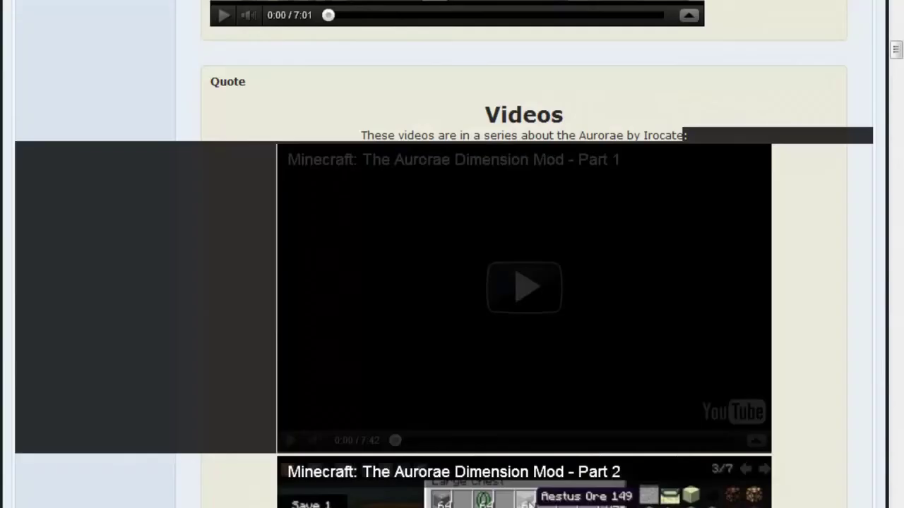
Review the Aurorae version sections of the post, including their download links, required mods and installation instructions
scroll(583, 202, up, 10)
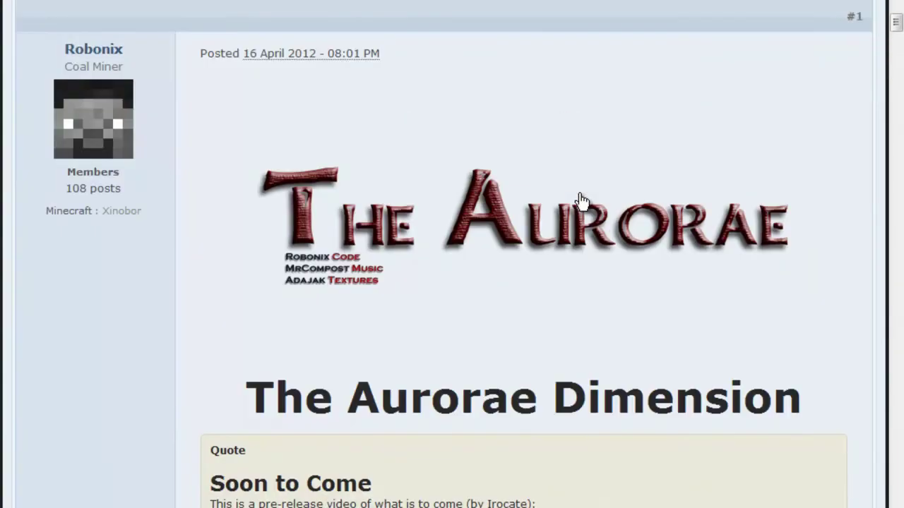
scroll(580, 202, down, 15)
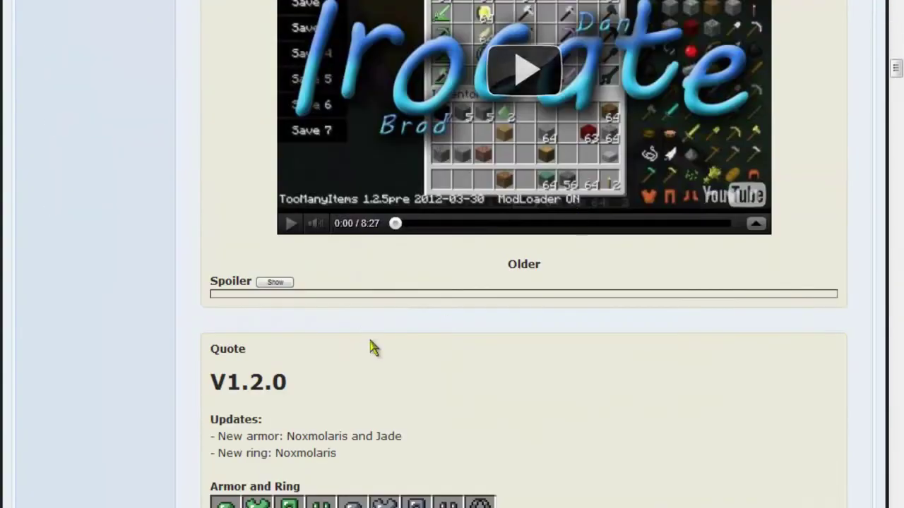
scroll(343, 276, down, 8)
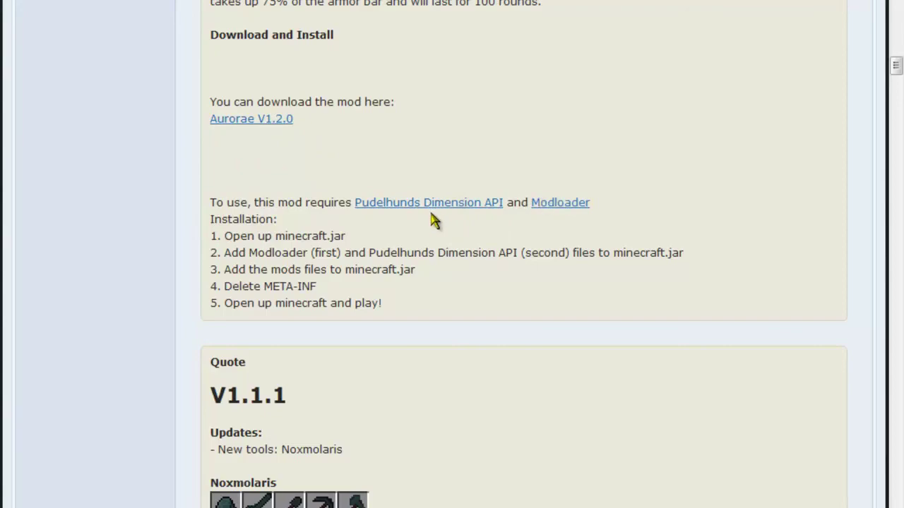
scroll(375, 209, down, 6)
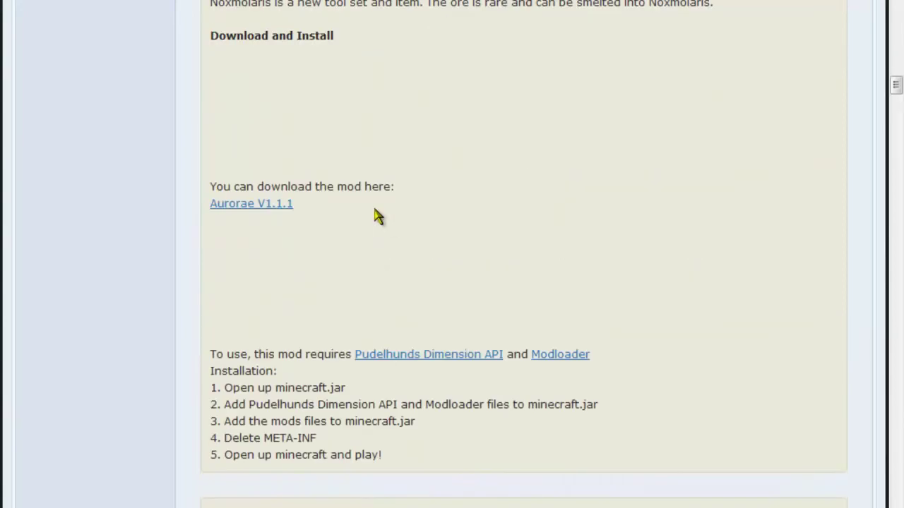
scroll(375, 210, up, 4)
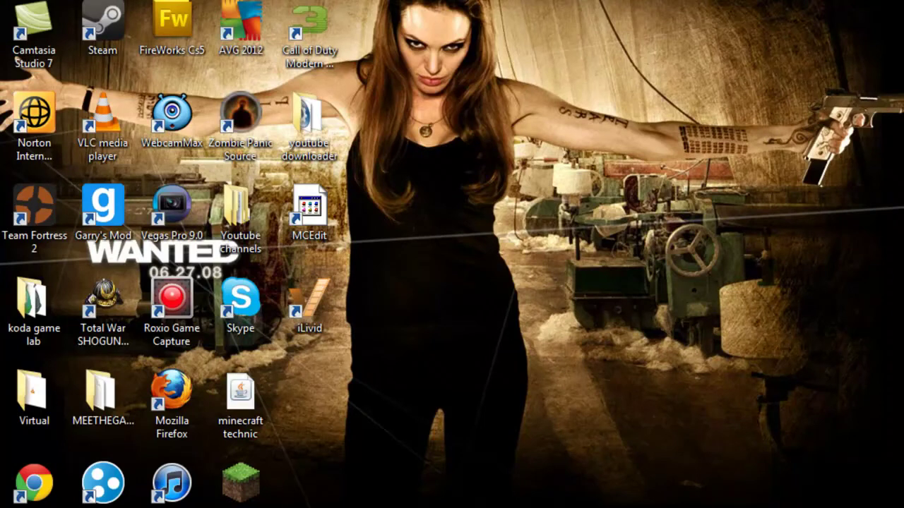
Open the AppData Roaming folder and go to the bin folder inside .minecraft
key(super)
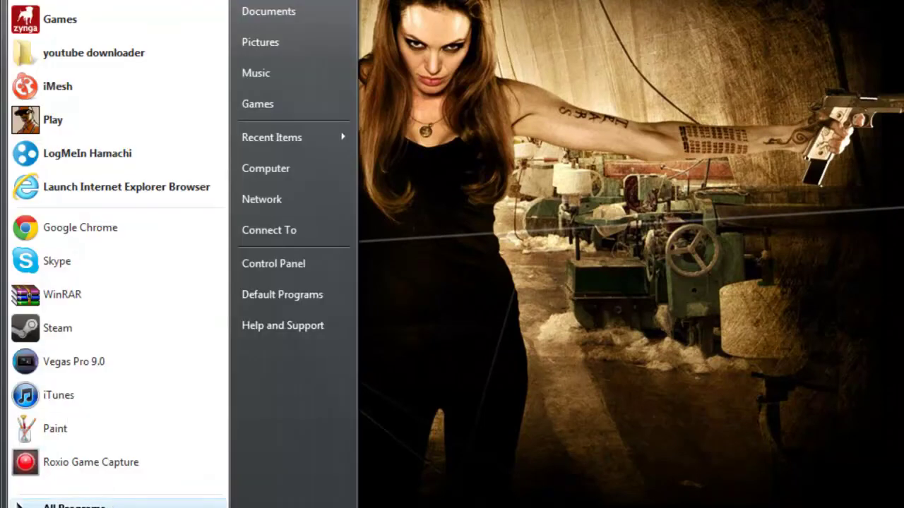
click(111, 503)
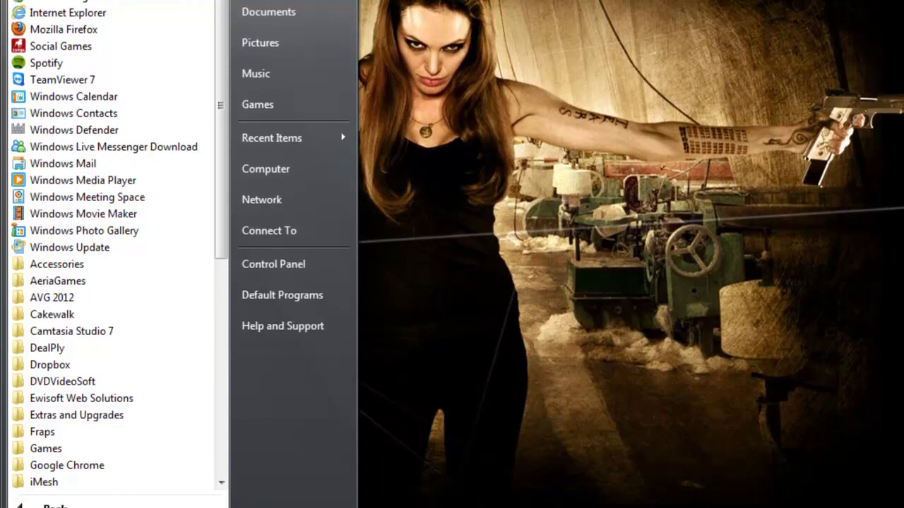
text(c)
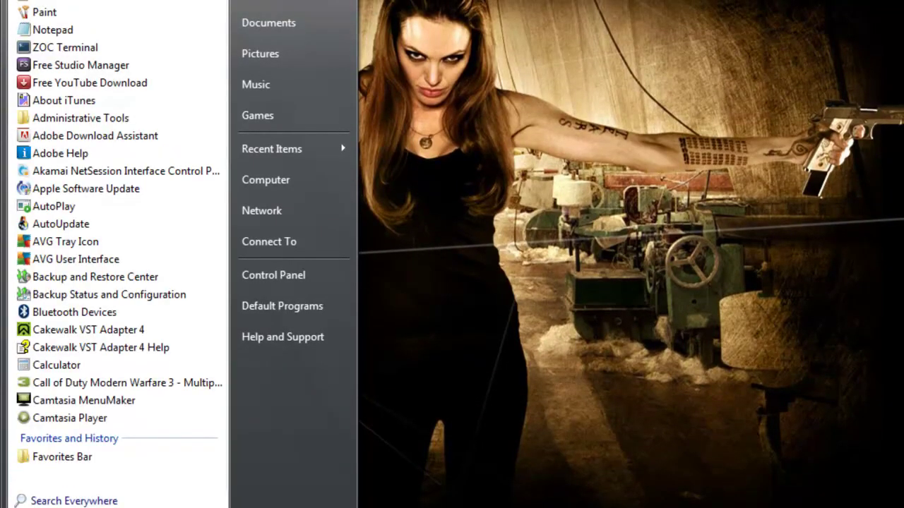
text(%)
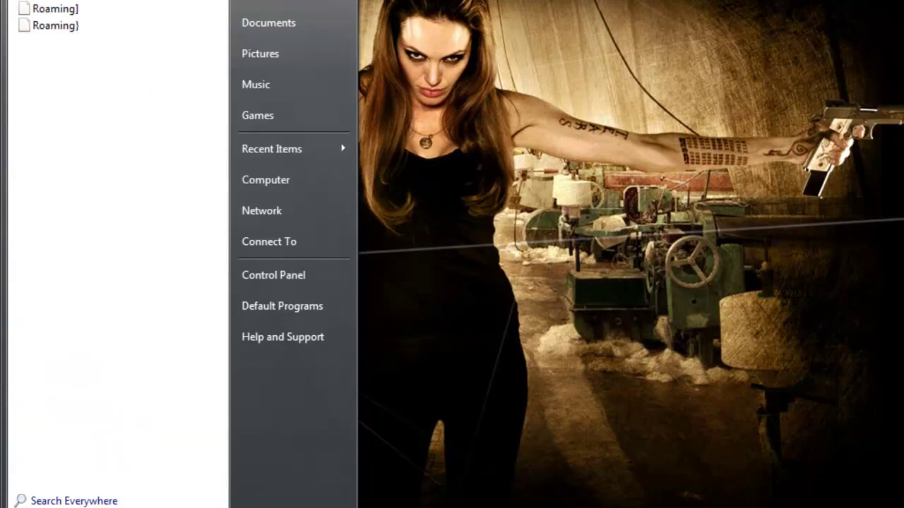
key(Return)
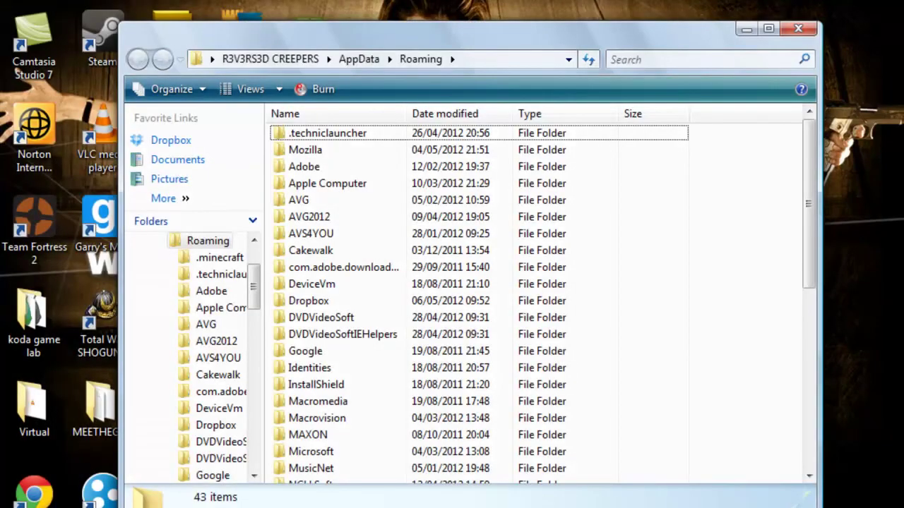
scroll(398, 297, down, 10)
double_click(332, 469)
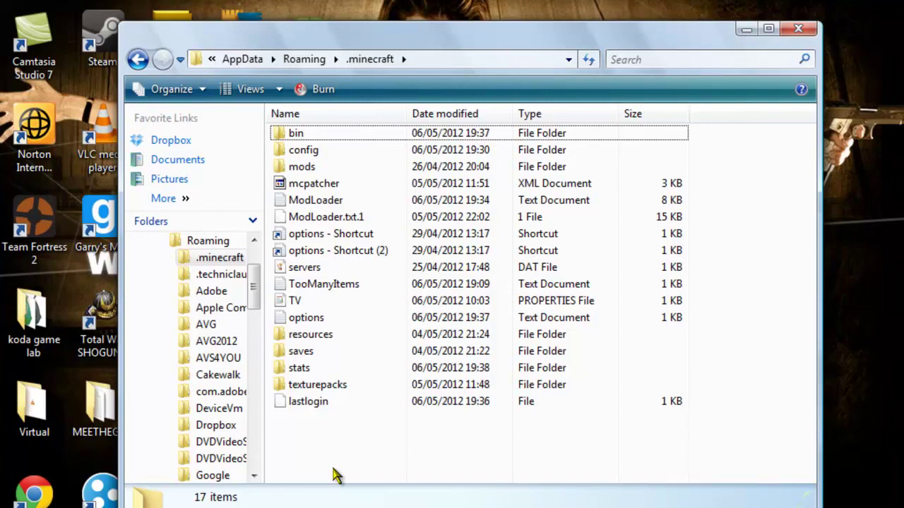
double_click(307, 135)
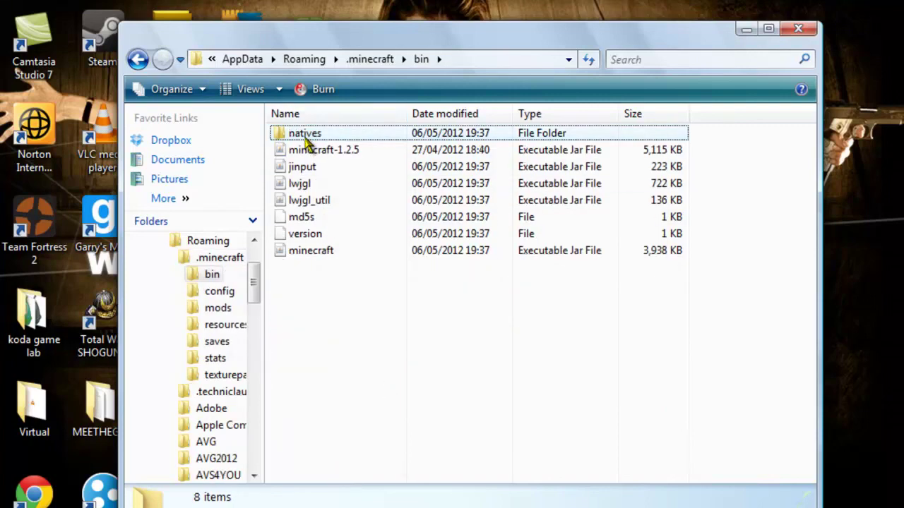
Open the minecraft jar file with WinRAR, closing the bin folder window and the licence reminder
right_click(316, 256)
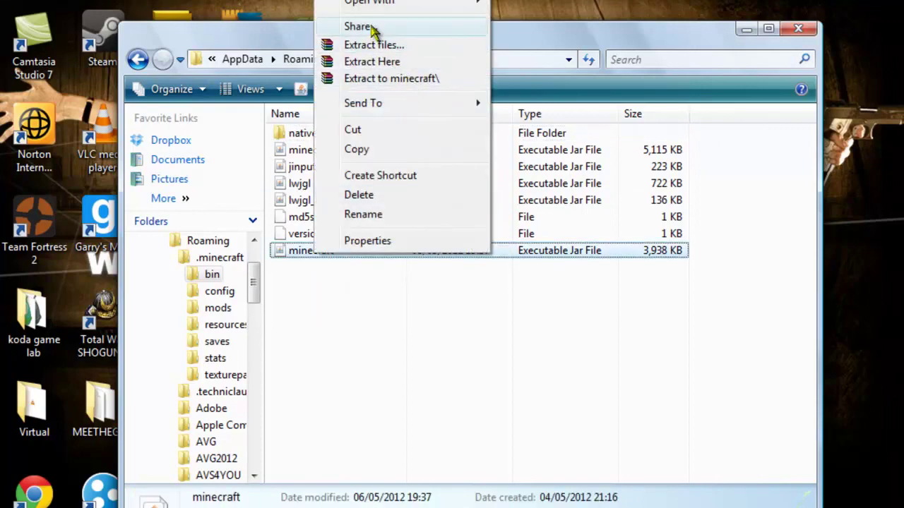
mouse_move(379, 8)
click(550, 22)
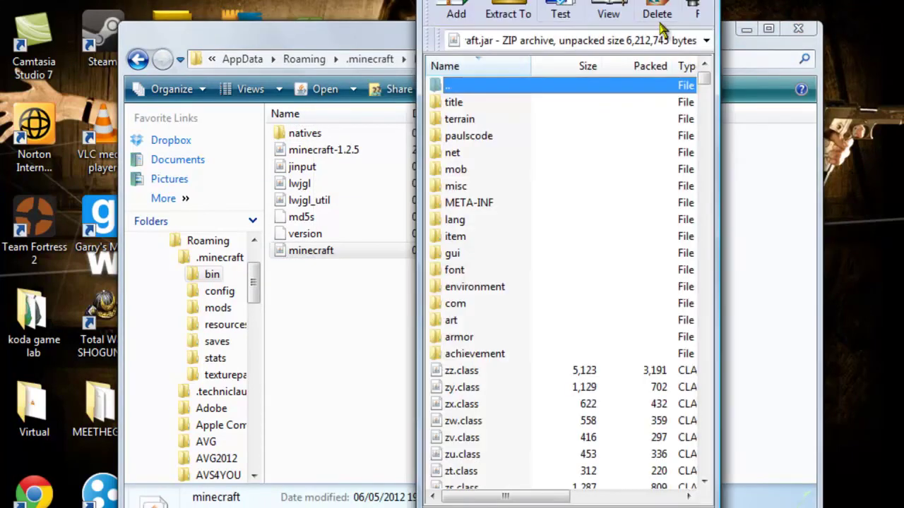
click(798, 29)
click(699, 159)
Delete the META-INF folder from minecraft.jar
click(487, 204)
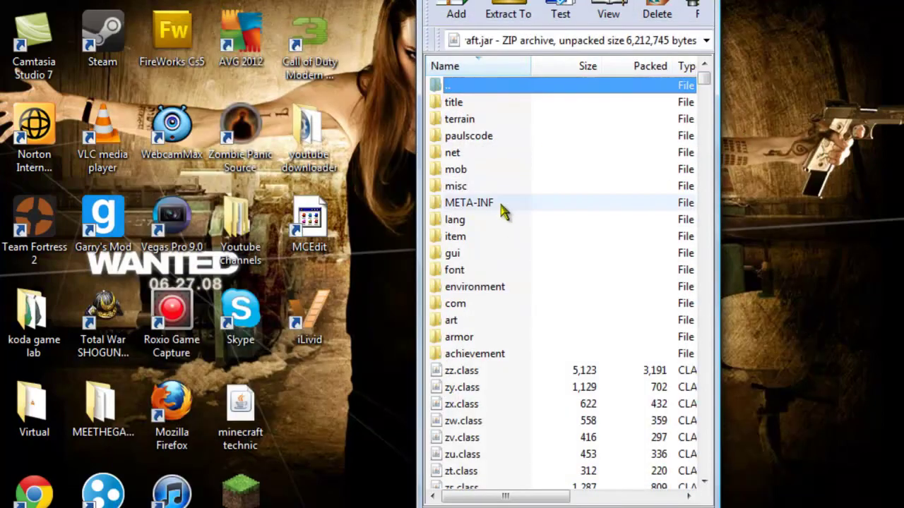
key(Delete)
click(471, 307)
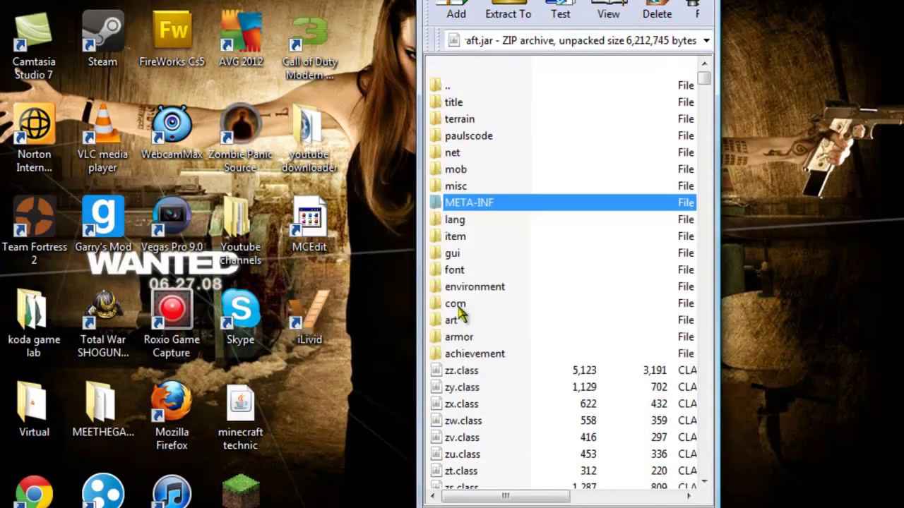
Add all files from ModLoader (2).zip to minecraft.jar and close the ModLoader archive
key(alt+Tab)
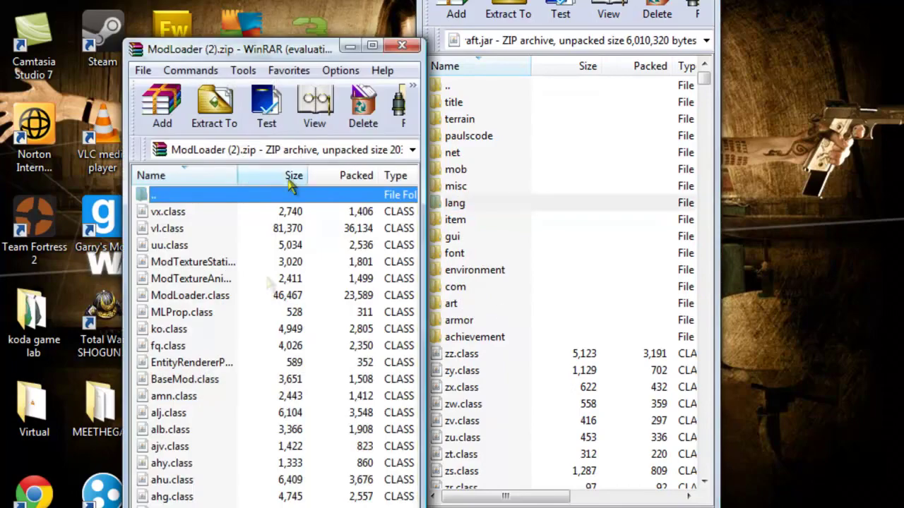
key(ctrl+a)
drag(172, 226, 523, 402)
click(569, 384)
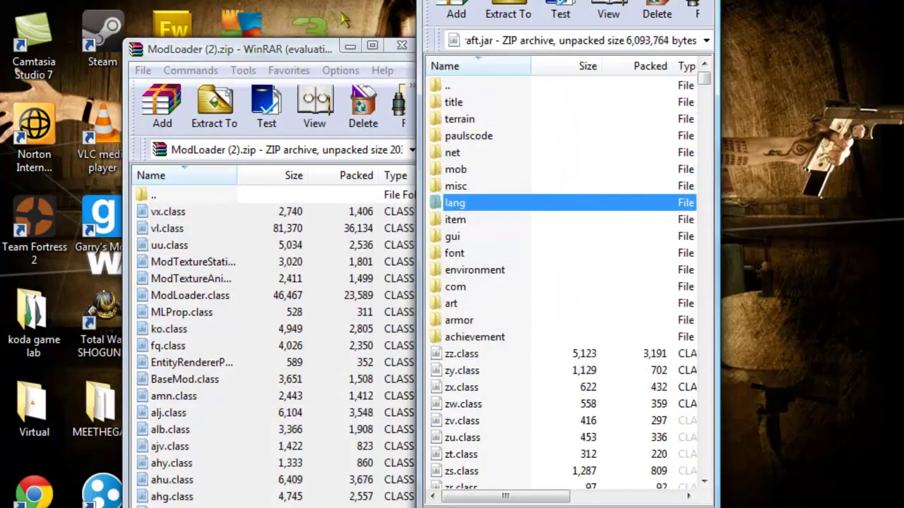
click(403, 45)
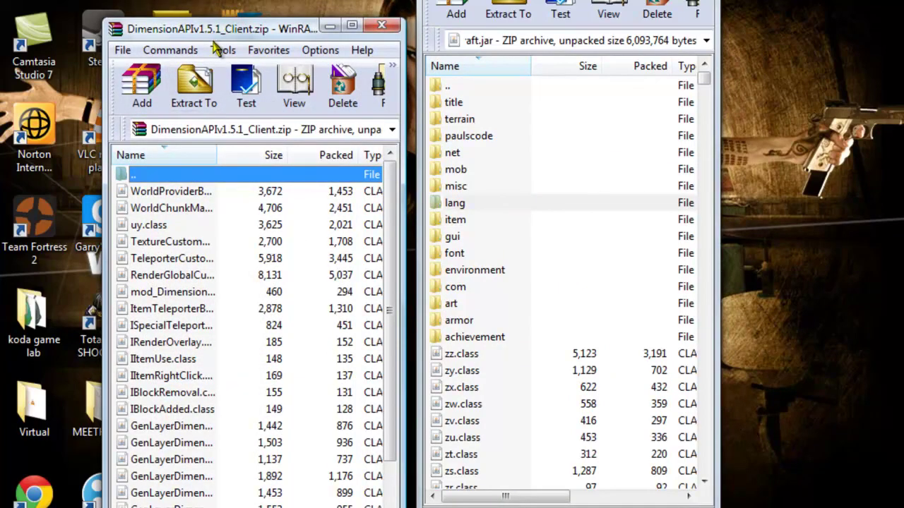
Add all files from DimensionAPIv1.5.1_Client.zip to minecraft.jar with the default archive settings, and close the Dimension API archive
click(179, 192)
scroll(179, 198, down, 3)
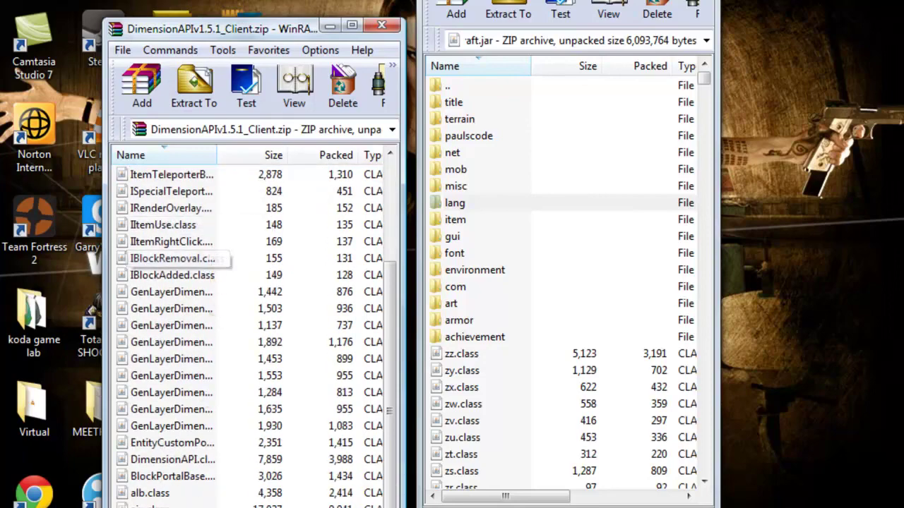
drag(225, 28, 224, 0)
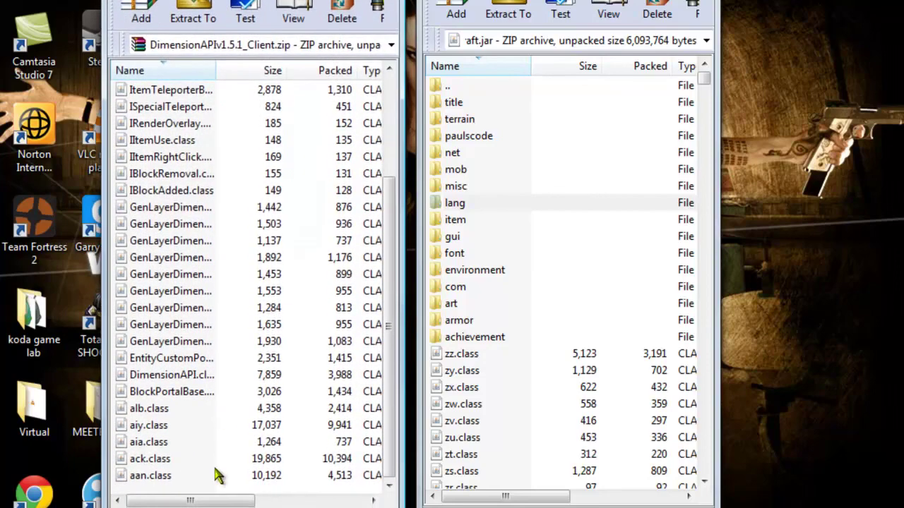
shift+click(212, 477)
drag(161, 171, 494, 398)
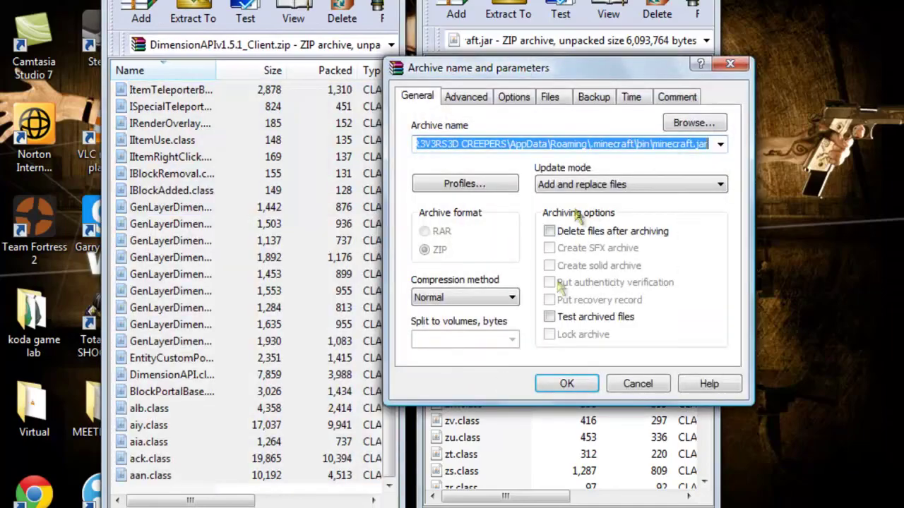
click(571, 385)
click(397, 4)
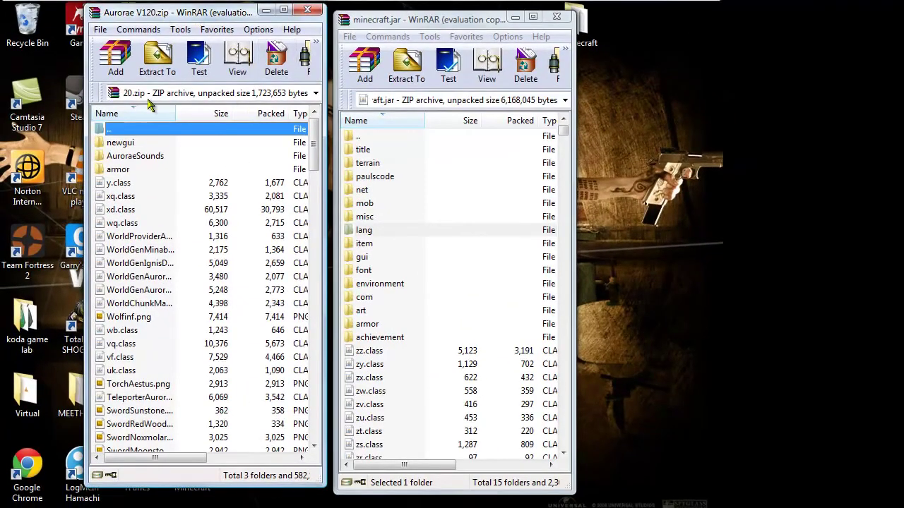
Add all files and folders from Aurorae V120.zip to minecraft.jar and close both archives
click(135, 142)
scroll(174, 233, down, 20)
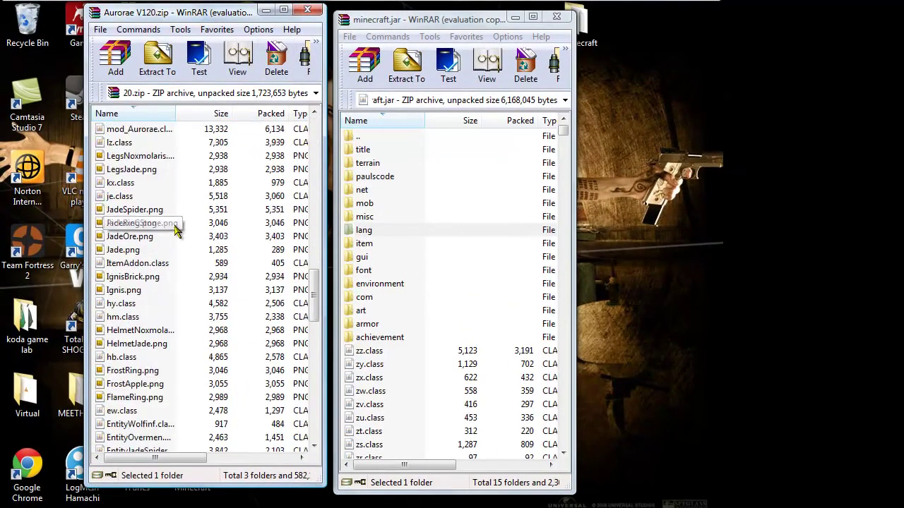
scroll(175, 231, down, 15)
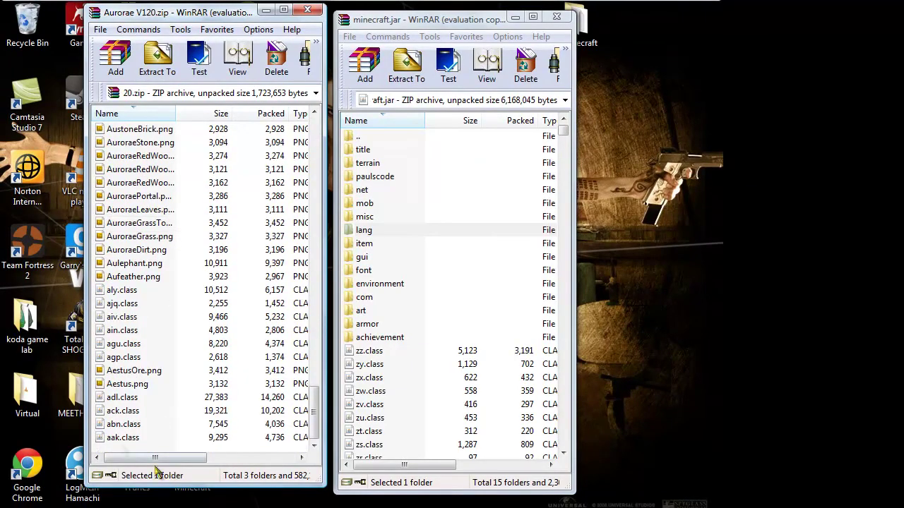
shift+click(119, 439)
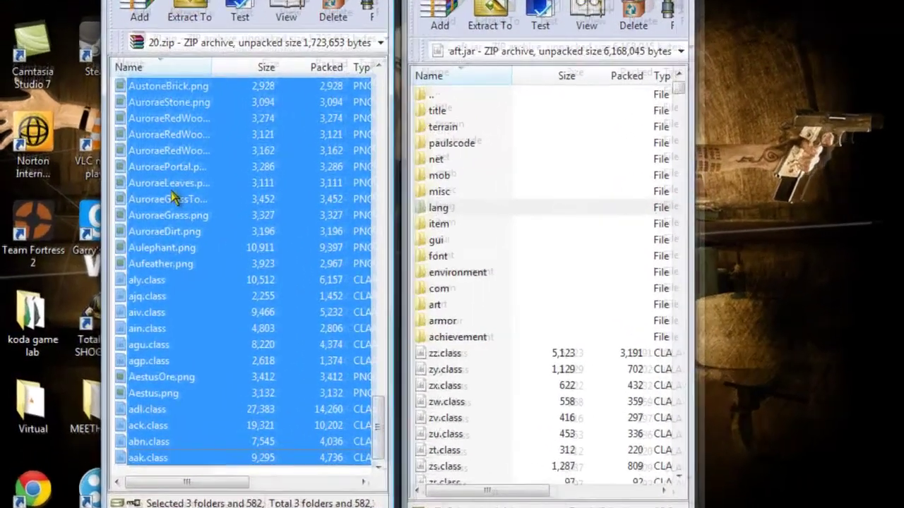
drag(154, 217, 394, 363)
drag(506, 401, 506, 397)
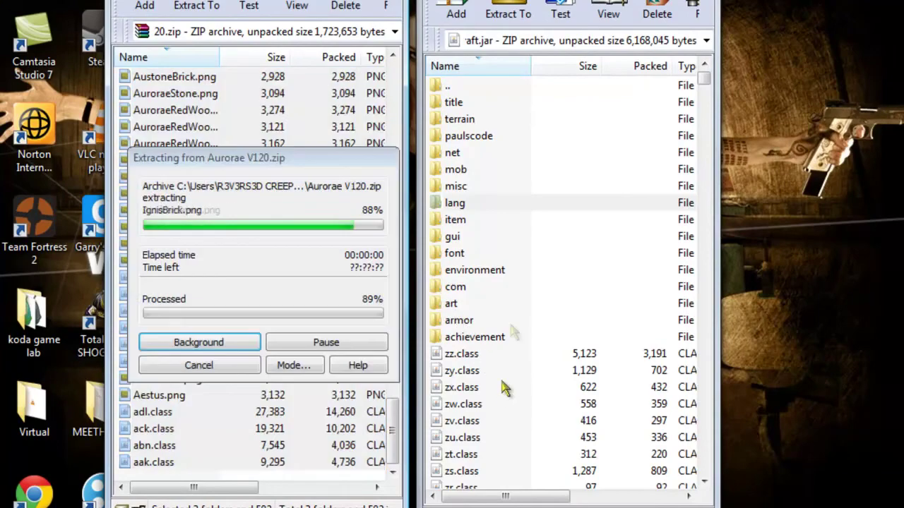
click(595, 381)
key(alt+F4)
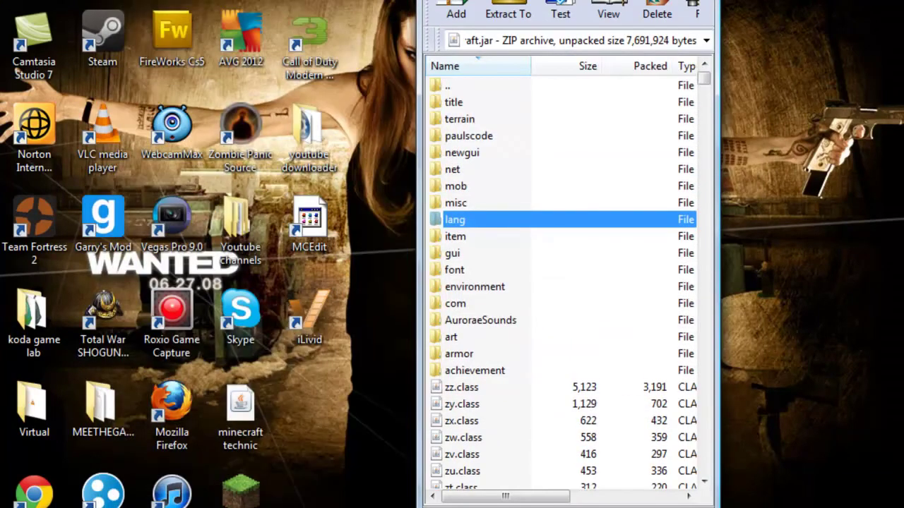
key(alt+F4)
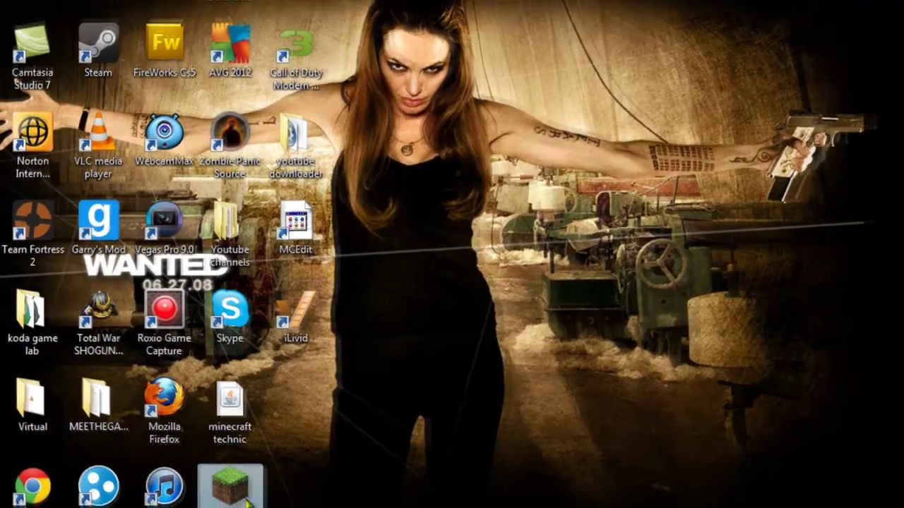
Launch Minecraft, log in with the remembered account and load the existing singleplayer world
double_click(244, 497)
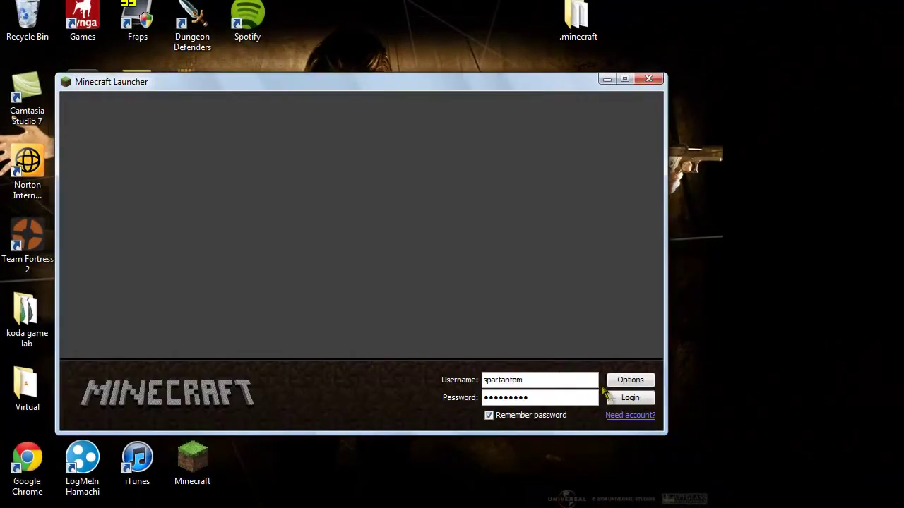
click(623, 398)
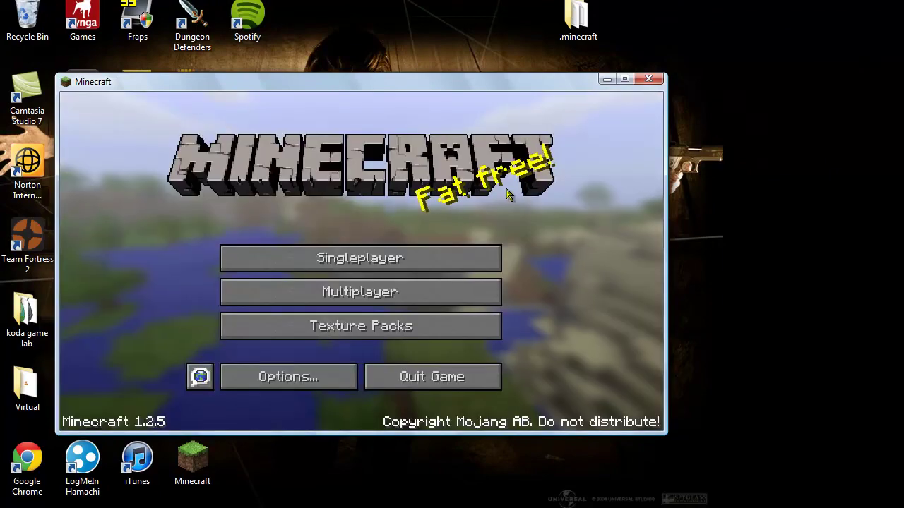
click(267, 255)
double_click(257, 185)
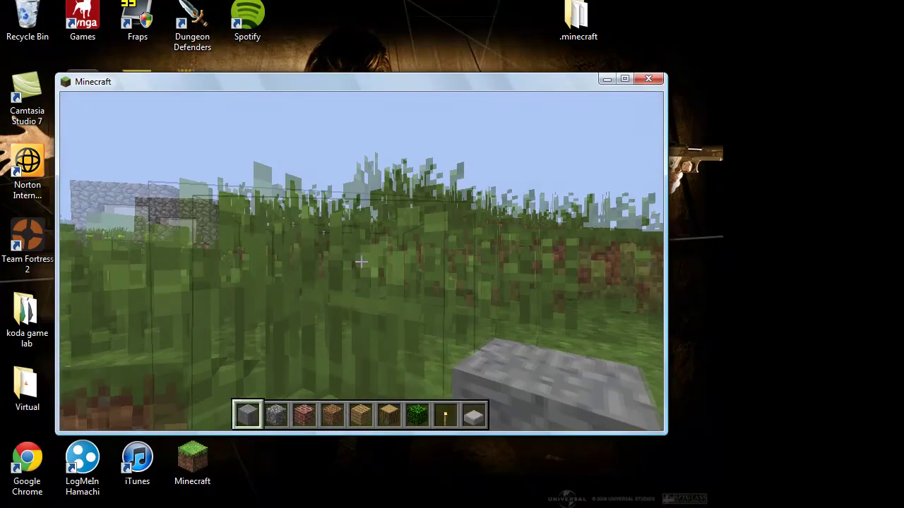
Put the Redwood Sword from the creative item selection into the fifth hotbar slot and return to the world
key(e)
scroll(471, 189, down, 2)
drag(470, 185, 472, 288)
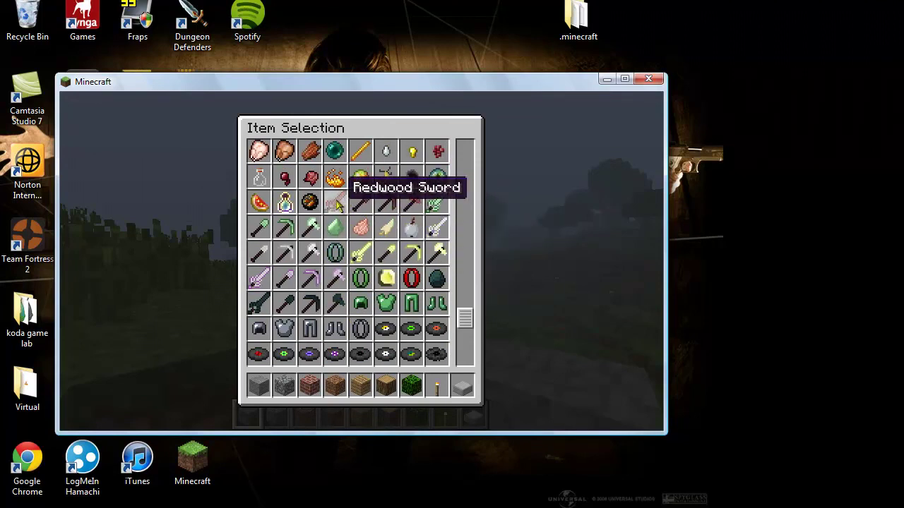
key(e)
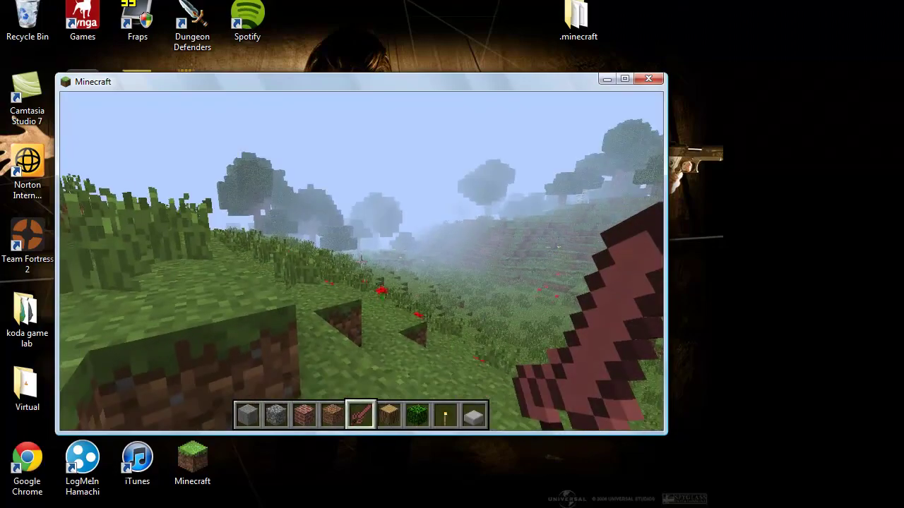
Break several grass and dirt blocks on the hillside with the Redwood Sword
click(360, 262)
click(361, 262)
click(361, 262)
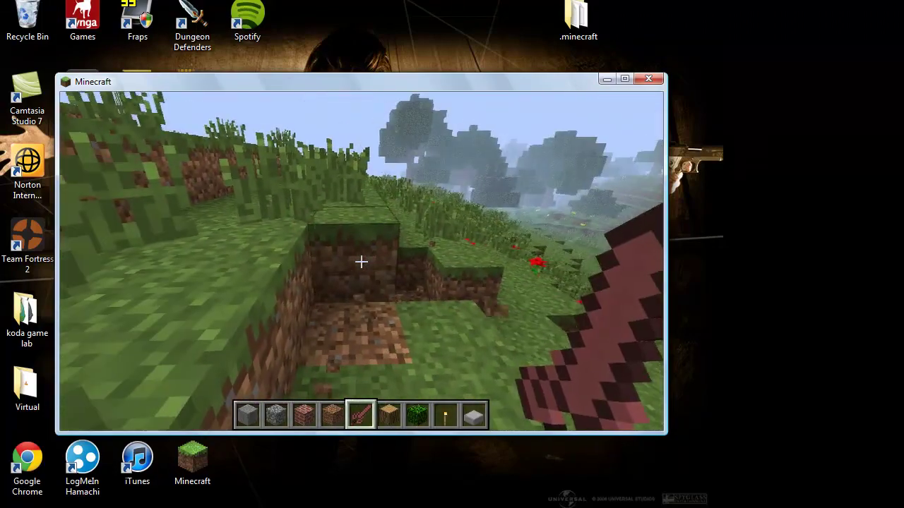
click(360, 262)
click(361, 262)
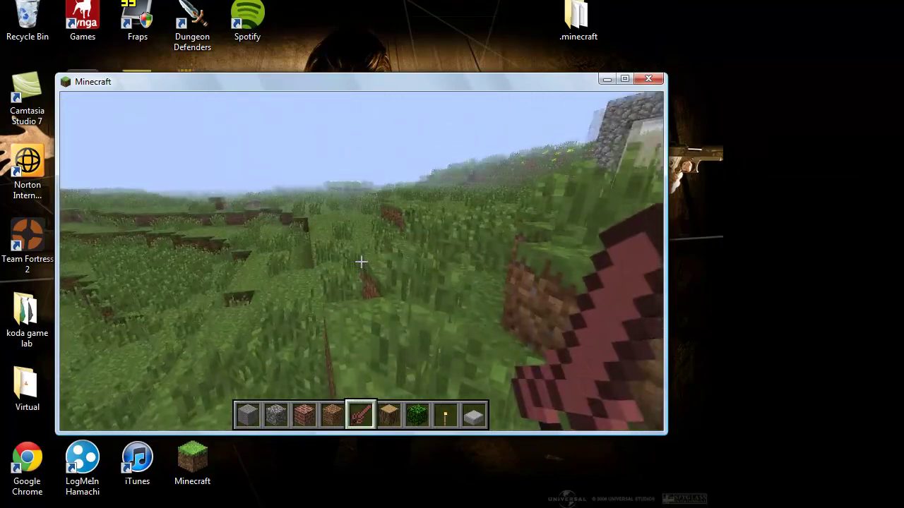
Walk up to the cobblestone-framed portal and destroy it with the Redwood Sword
key(w)
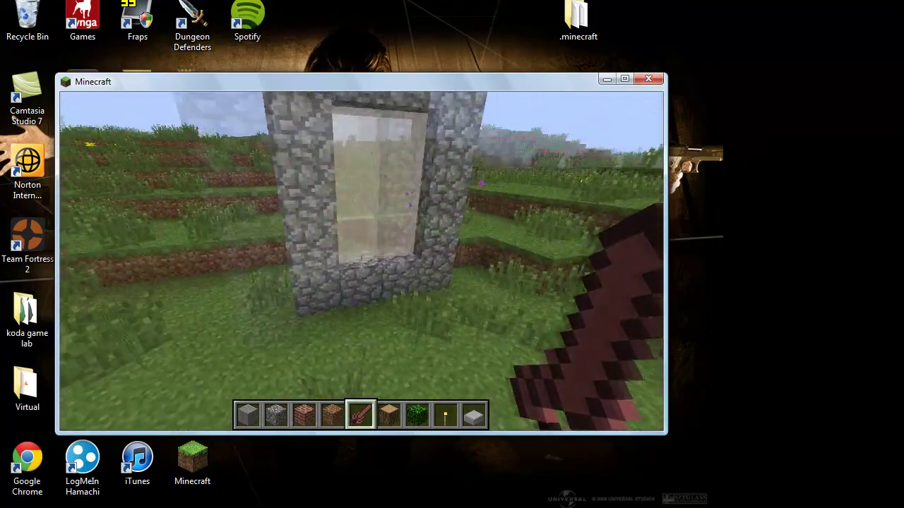
key(w)
click(362, 261)
click(362, 261)
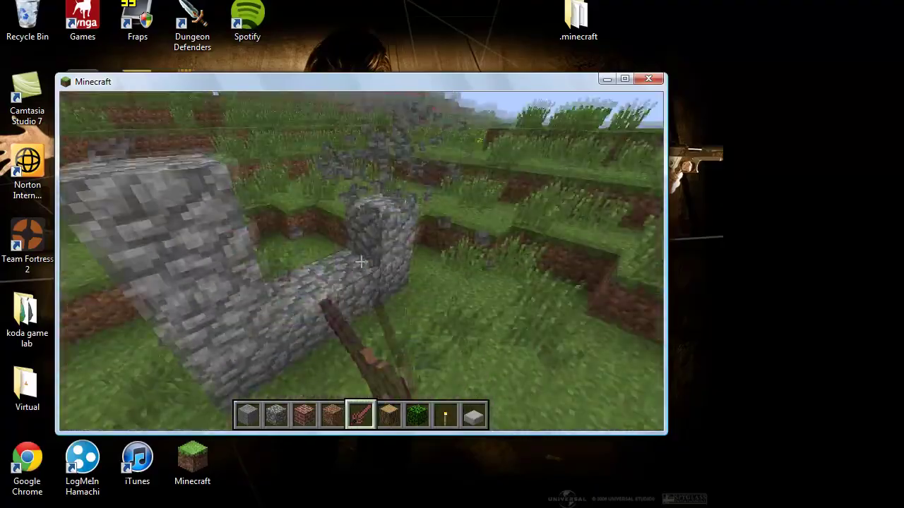
click(360, 261)
click(361, 262)
click(361, 262)
click(360, 262)
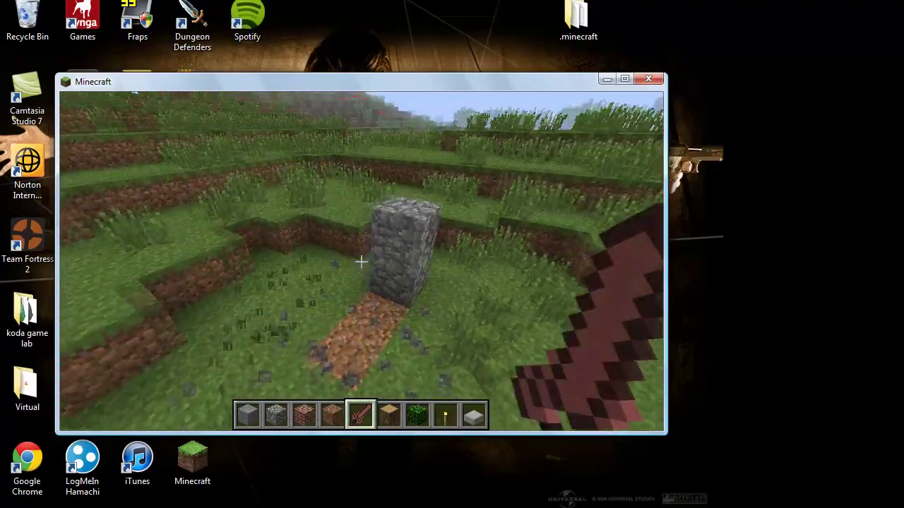
click(360, 262)
click(360, 262)
Place a stone slab on the grass beside the bare dirt patch and pause the game
key(9)
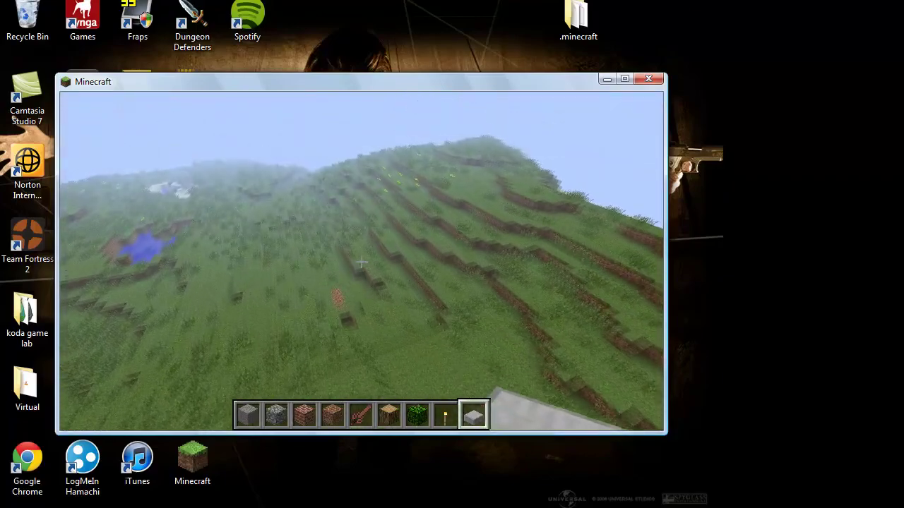
right_click(360, 262)
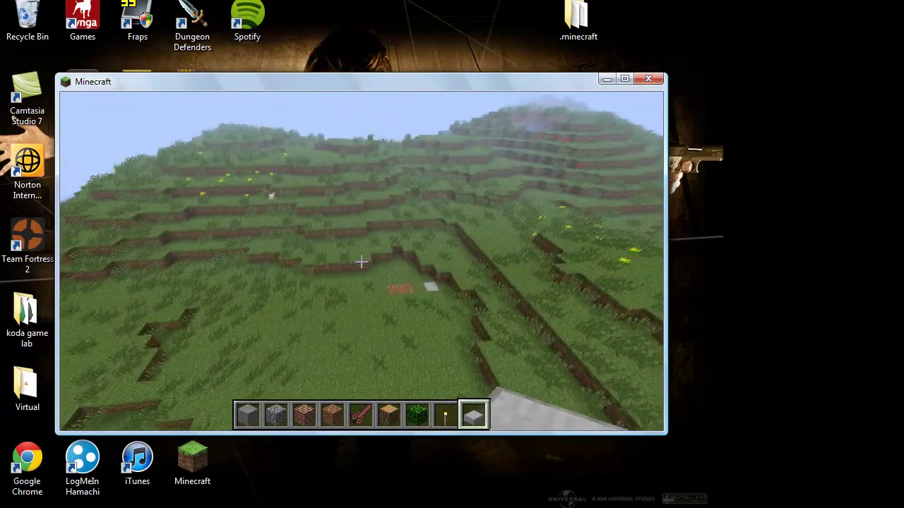
key(Escape)
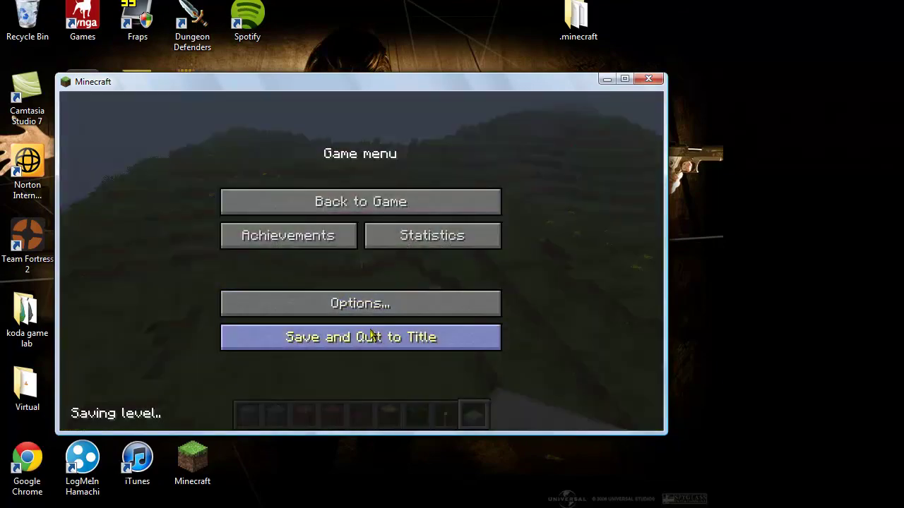